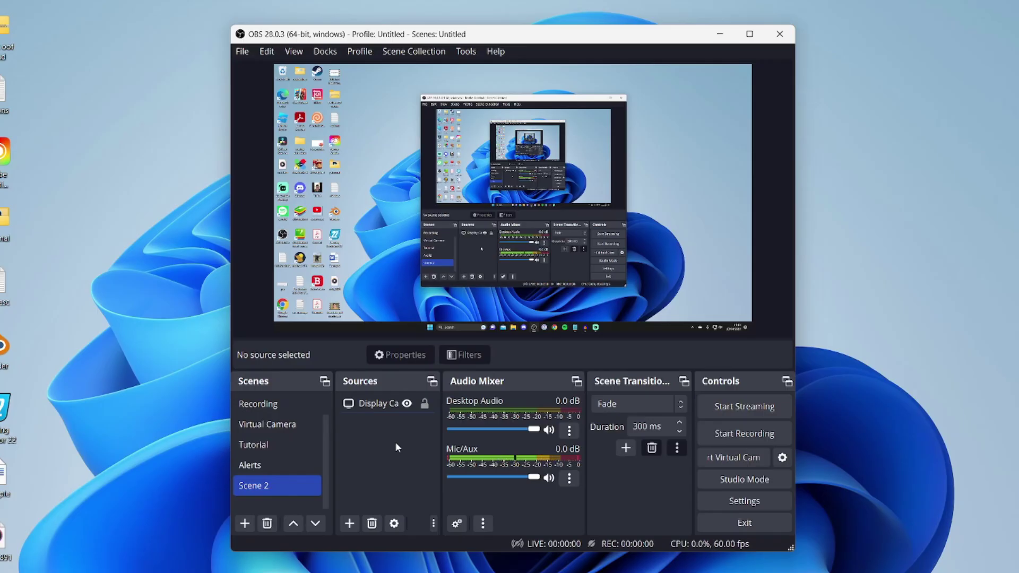
Step: Add a new Display Capture 6 source to Scene 2 capturing Display 2
click(396, 444)
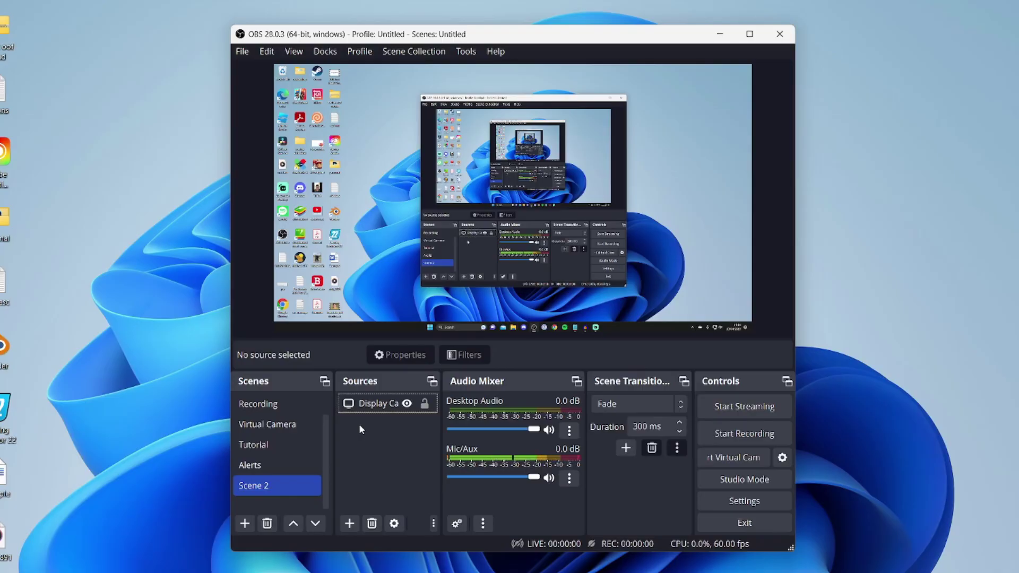
click(349, 524)
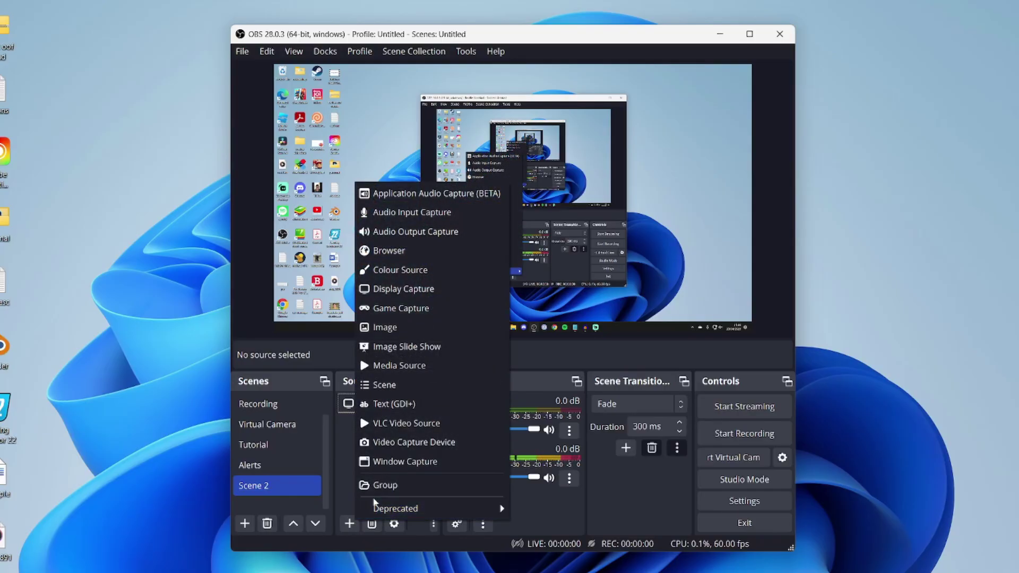
click(401, 289)
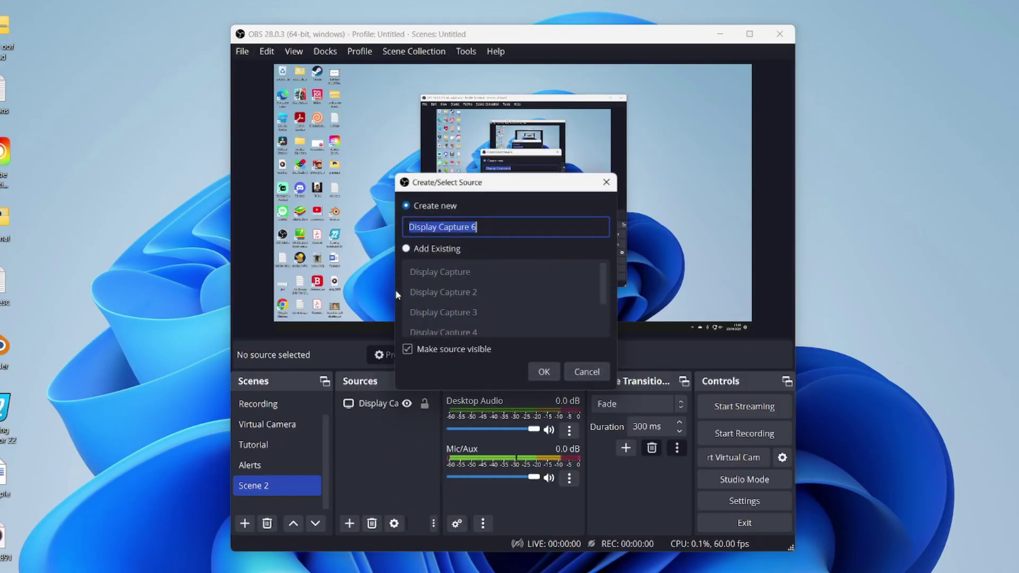
click(542, 370)
click(498, 321)
click(491, 347)
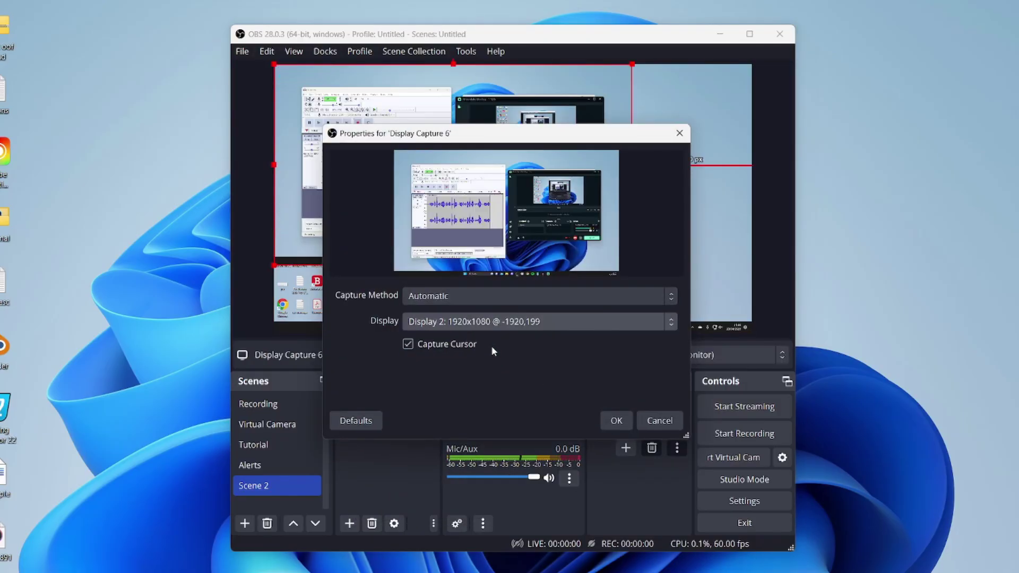
Step: Keep Display 2 as the capture target, confirm, and delete the old Display Capture 5
click(491, 322)
click(488, 338)
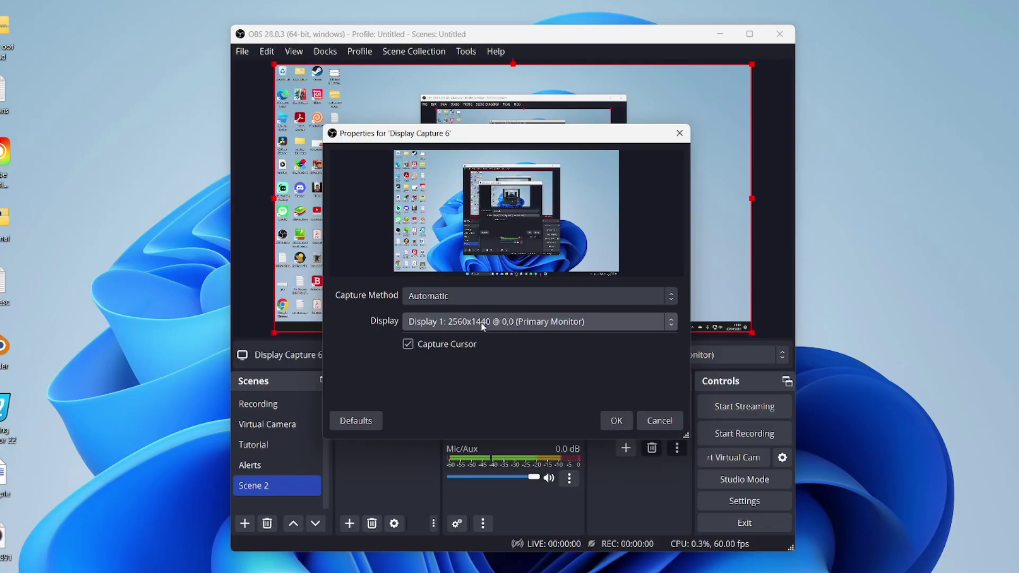
click(487, 322)
click(484, 352)
click(615, 420)
click(383, 422)
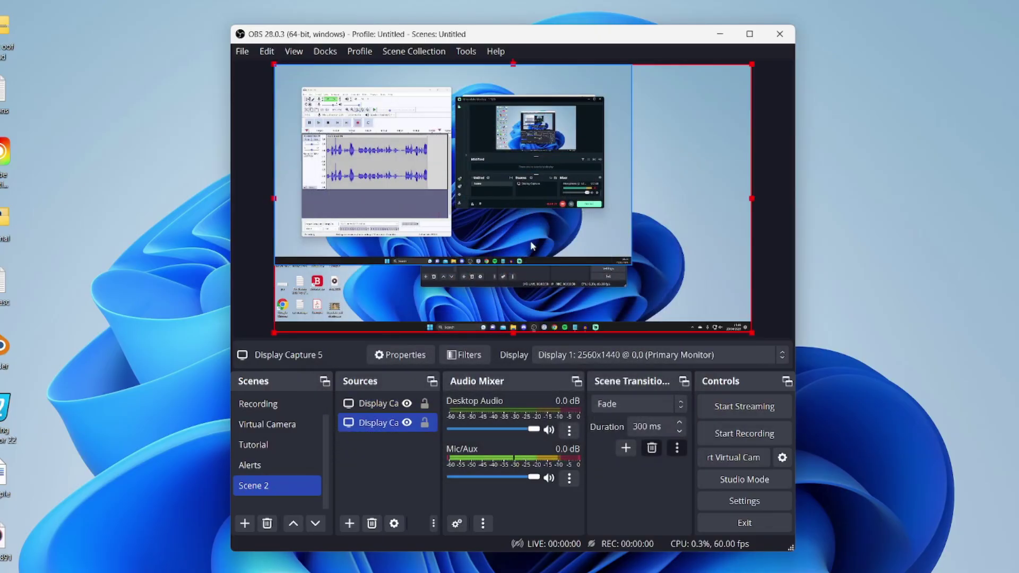
key(Delete)
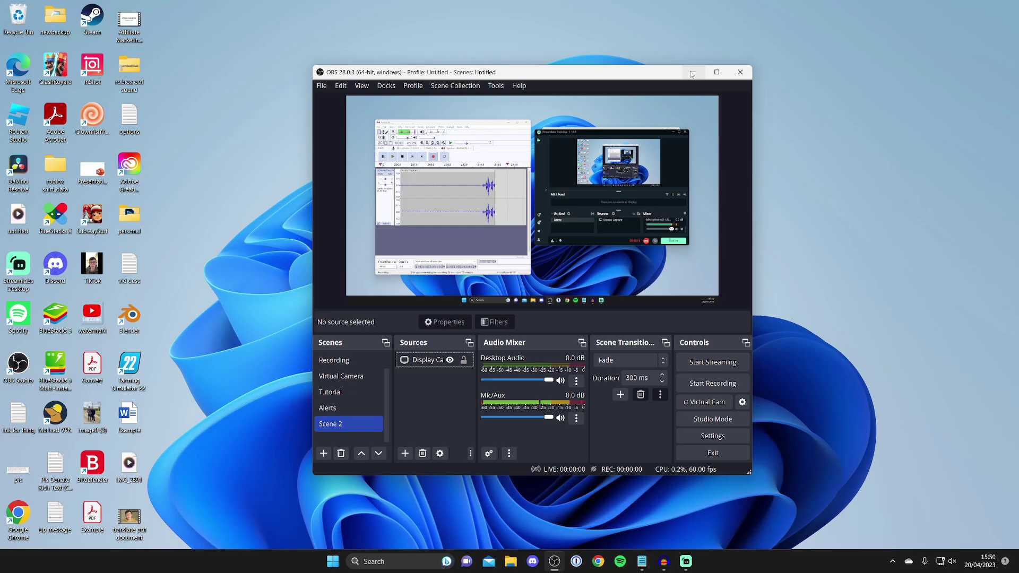
Step: Minimize OBS, open Display settings from the desktop, and go to the Graphics page
click(719, 33)
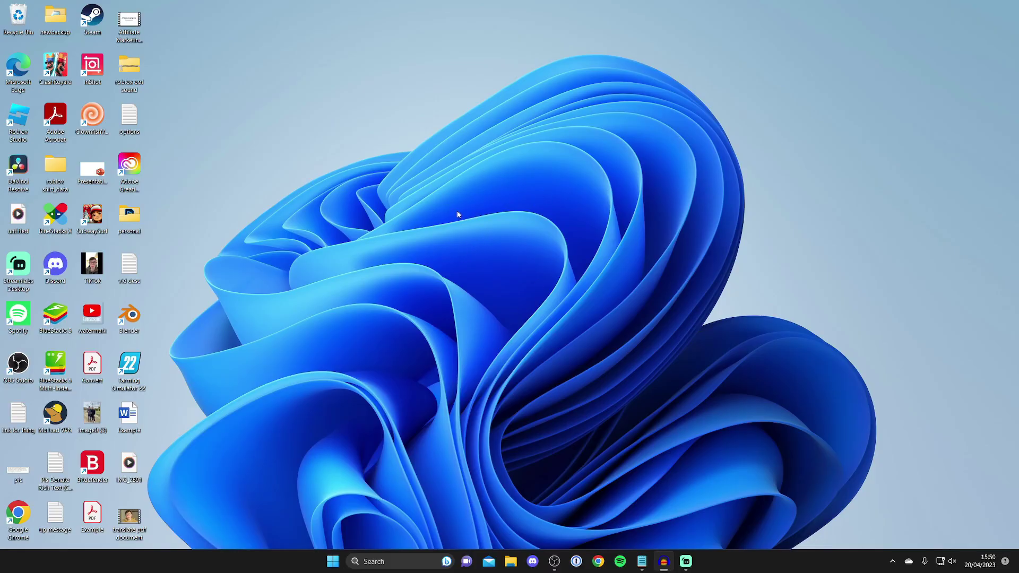
right_click(455, 240)
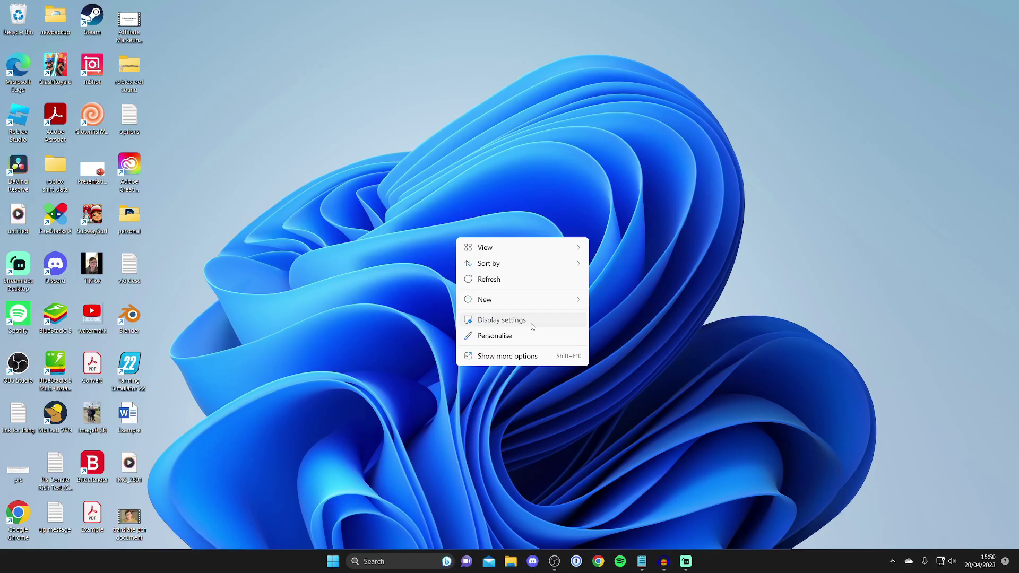
click(533, 325)
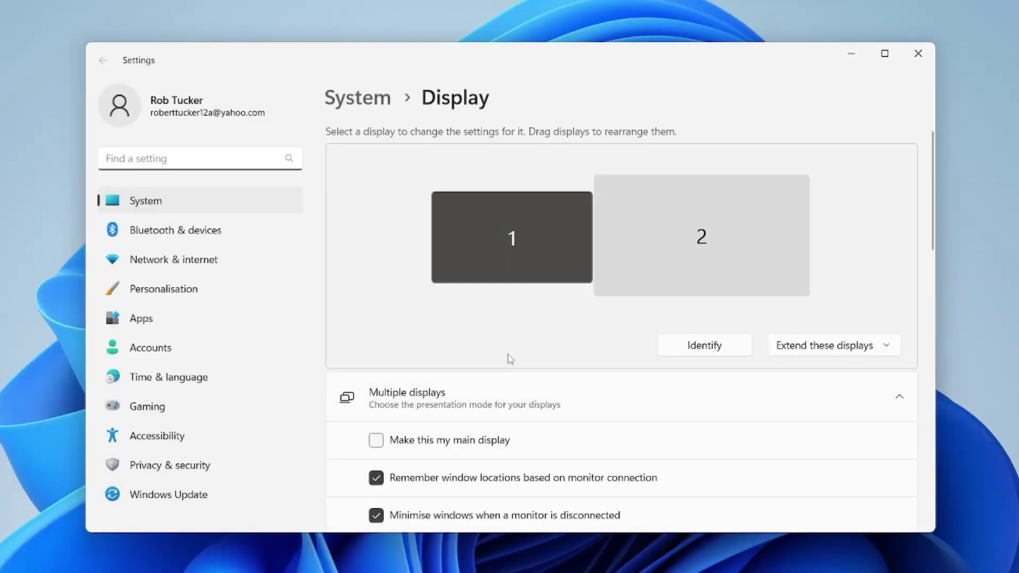
scroll(513, 320, down, 10)
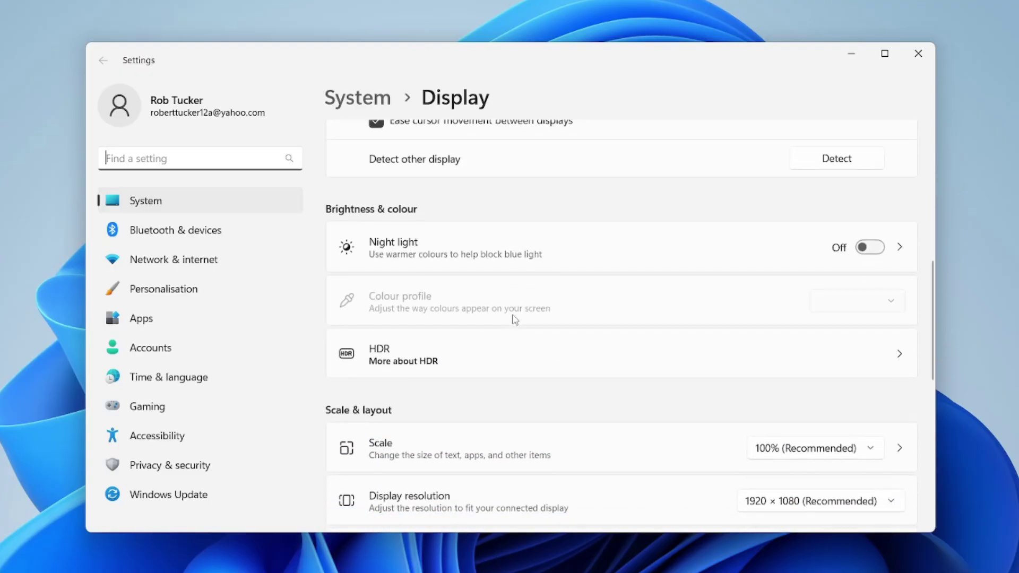
scroll(514, 319, down, 5)
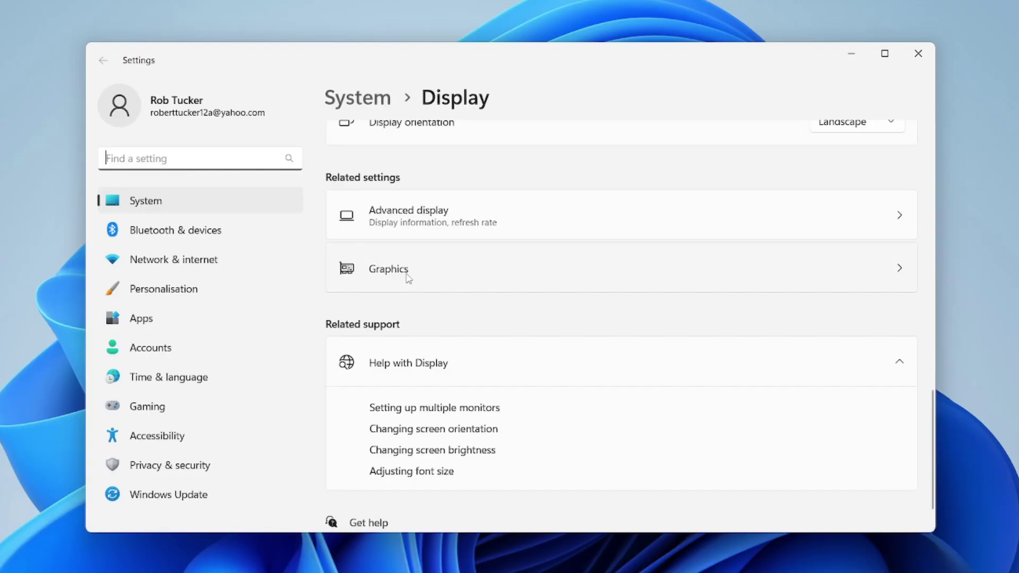
click(408, 279)
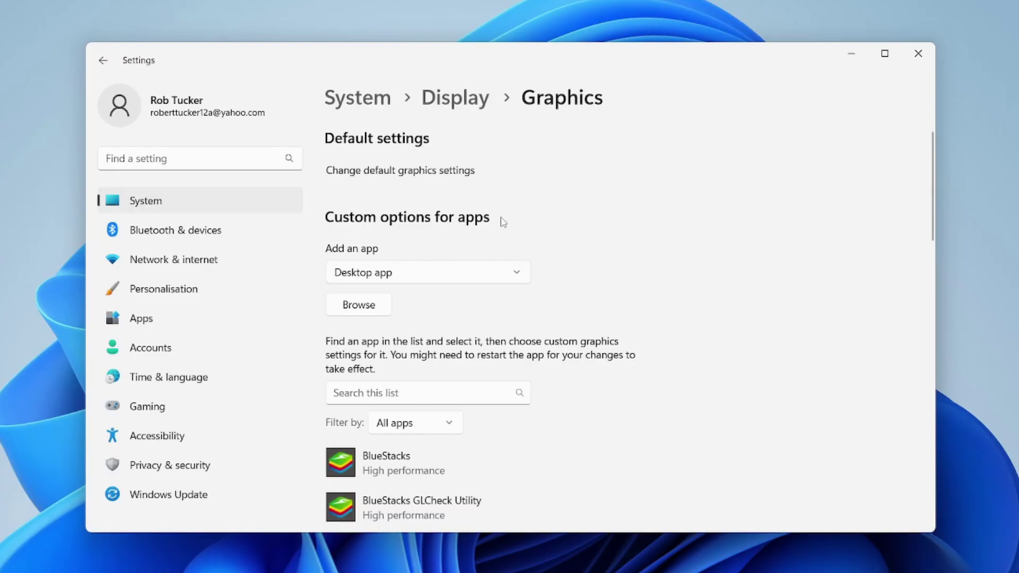
Step: Browse for a Desktop app and open Local Disk (C:) > Program Files
click(416, 267)
click(378, 278)
click(353, 309)
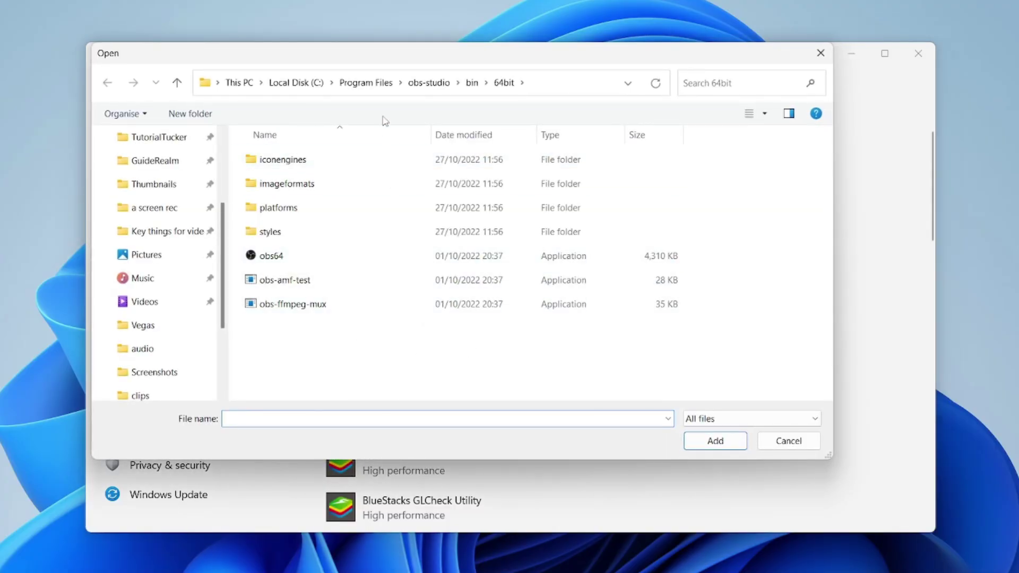
scroll(193, 289, up, 3)
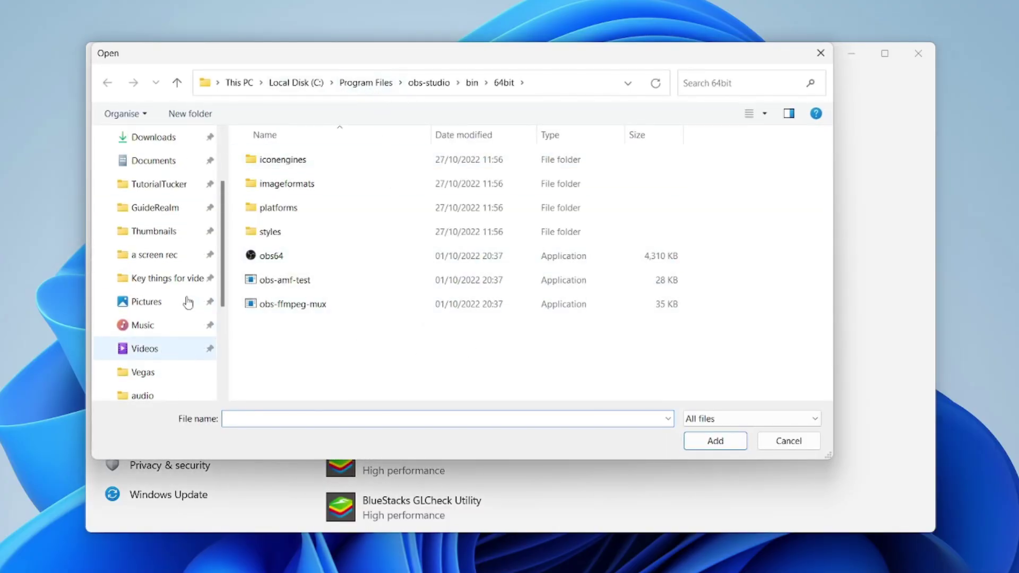
scroll(171, 223, down, 5)
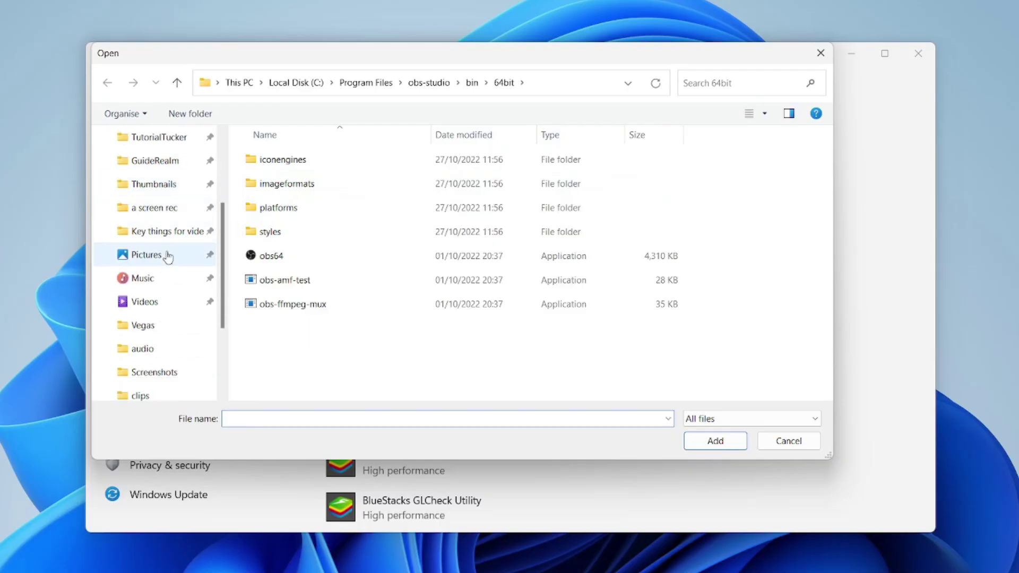
click(161, 344)
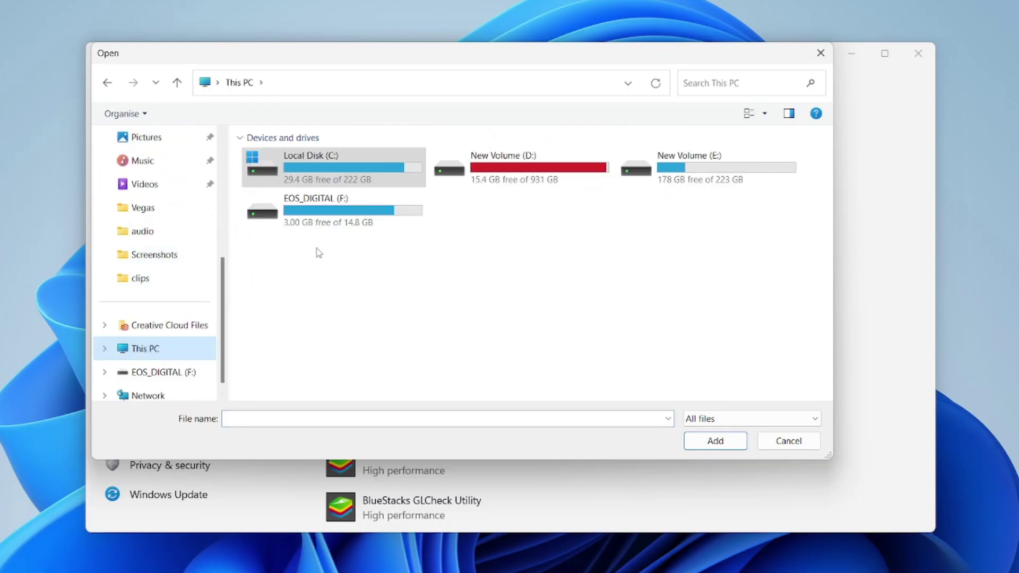
double_click(342, 175)
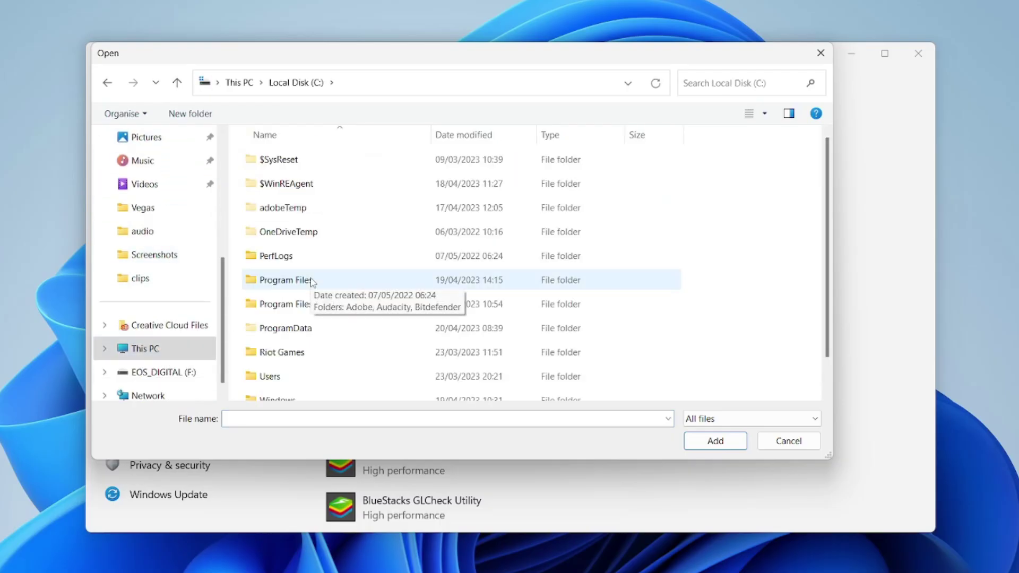
double_click(361, 281)
Step: Navigate into the obs-studio > bin > 64bit folder
scroll(361, 276, down, 8)
scroll(361, 273, down, 3)
click(295, 247)
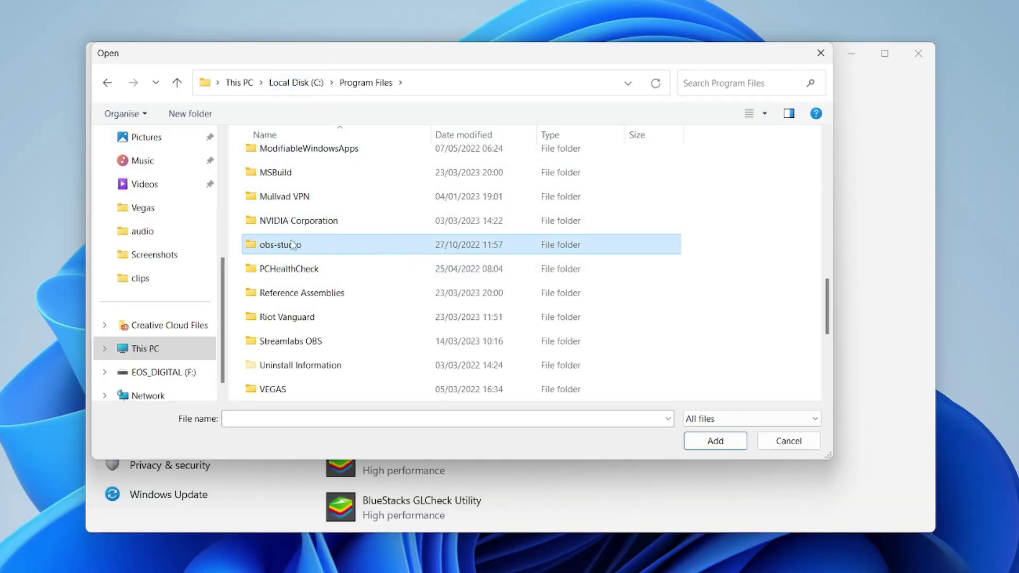
double_click(293, 247)
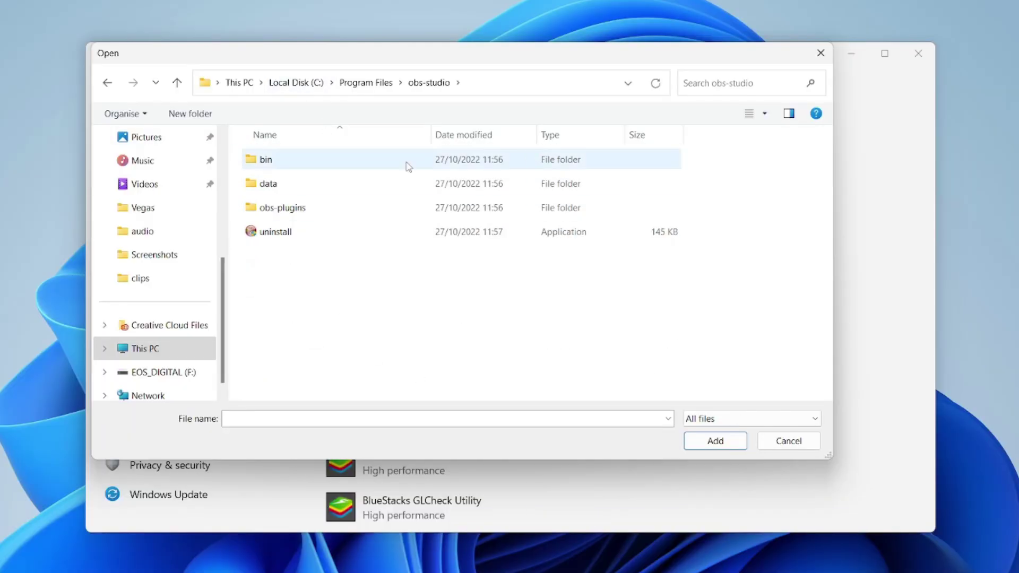
double_click(358, 163)
double_click(315, 165)
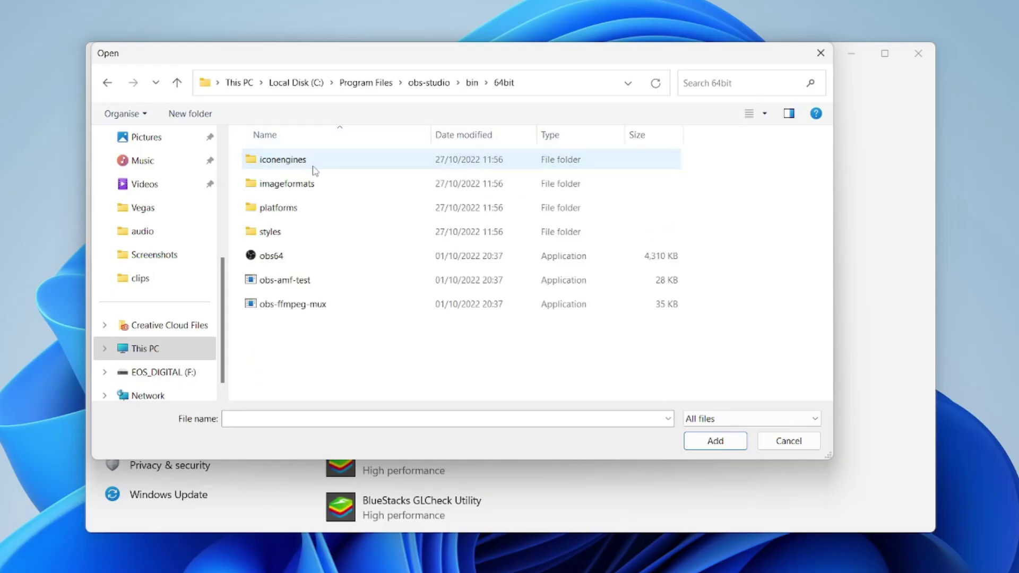
Step: Select obs64 and add it to the Graphics app list
click(308, 257)
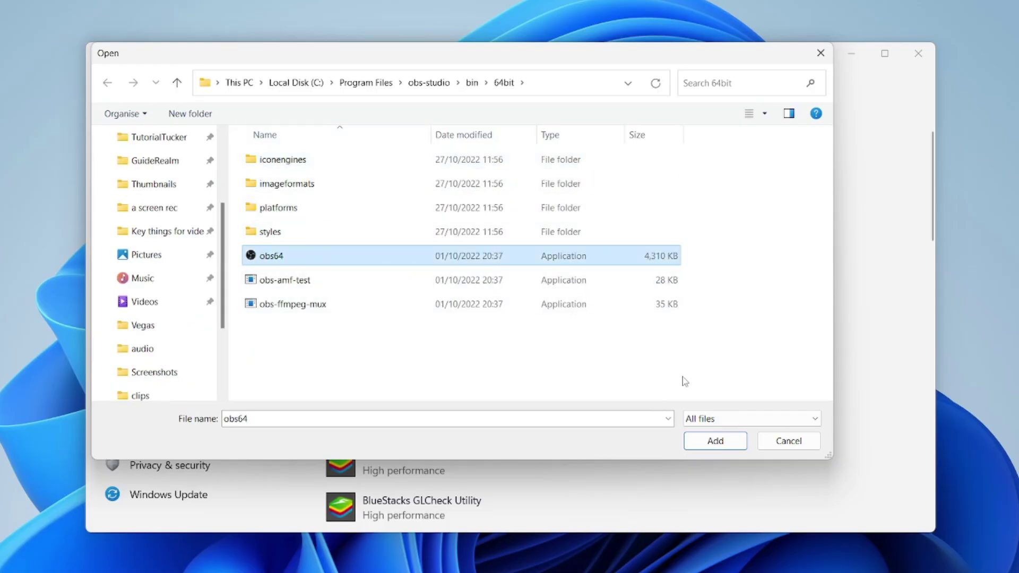
click(717, 441)
scroll(461, 357, down, 2)
scroll(401, 282, up, 2)
scroll(521, 304, down, 4)
Step: Set the OBS Studio entry's graphics preference to Power saving and save it
scroll(520, 304, down, 7)
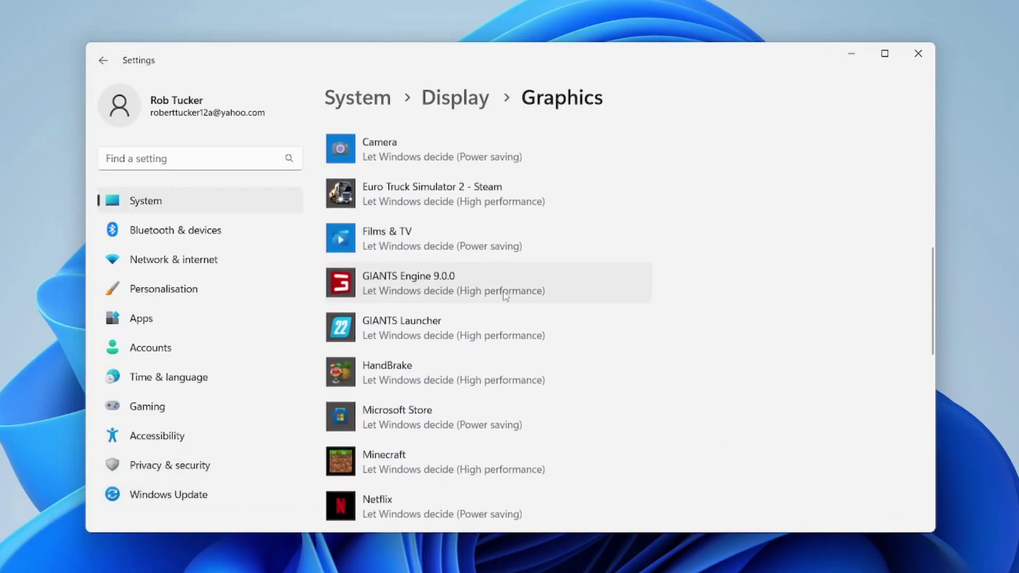
click(417, 359)
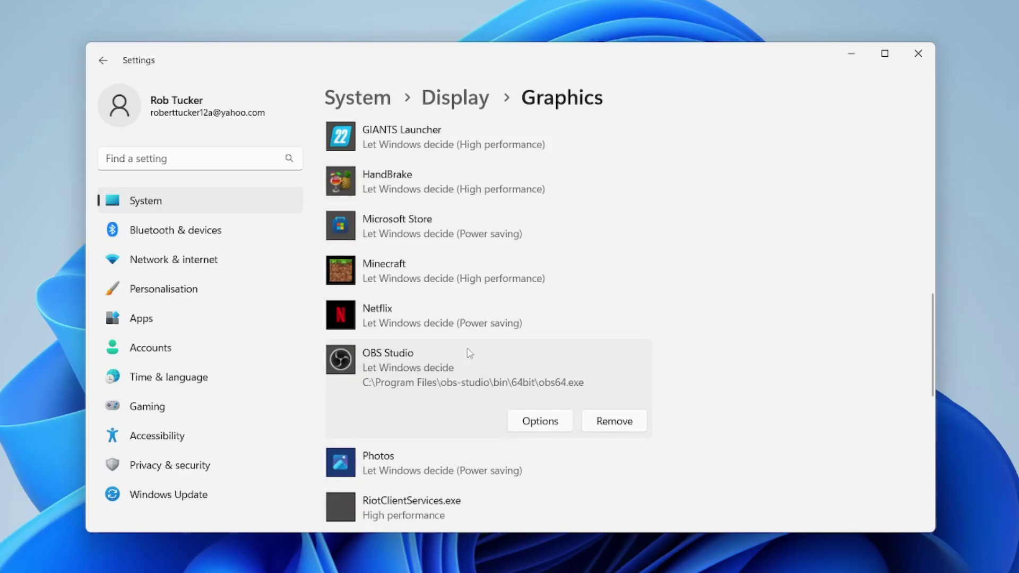
click(540, 422)
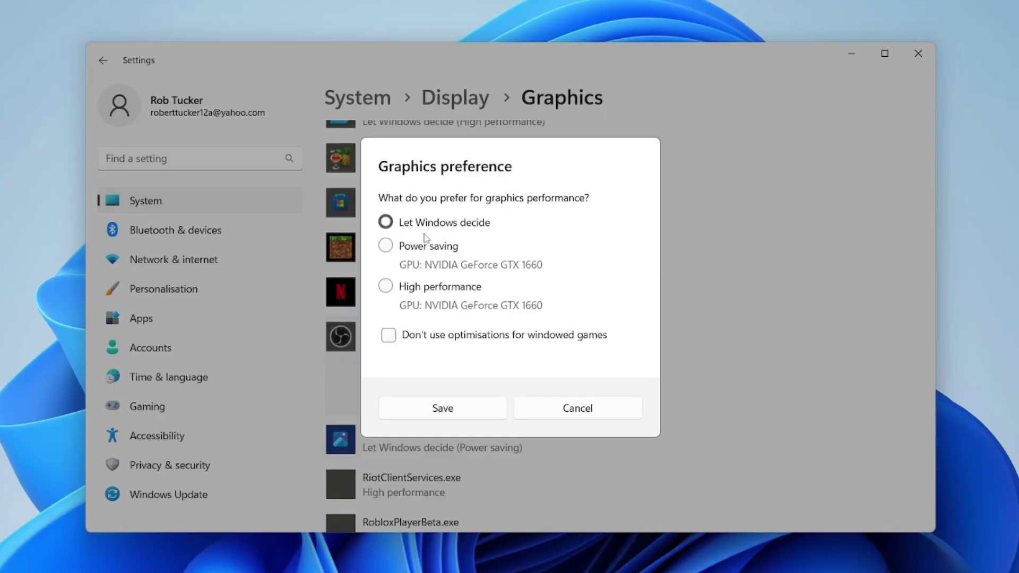
click(444, 247)
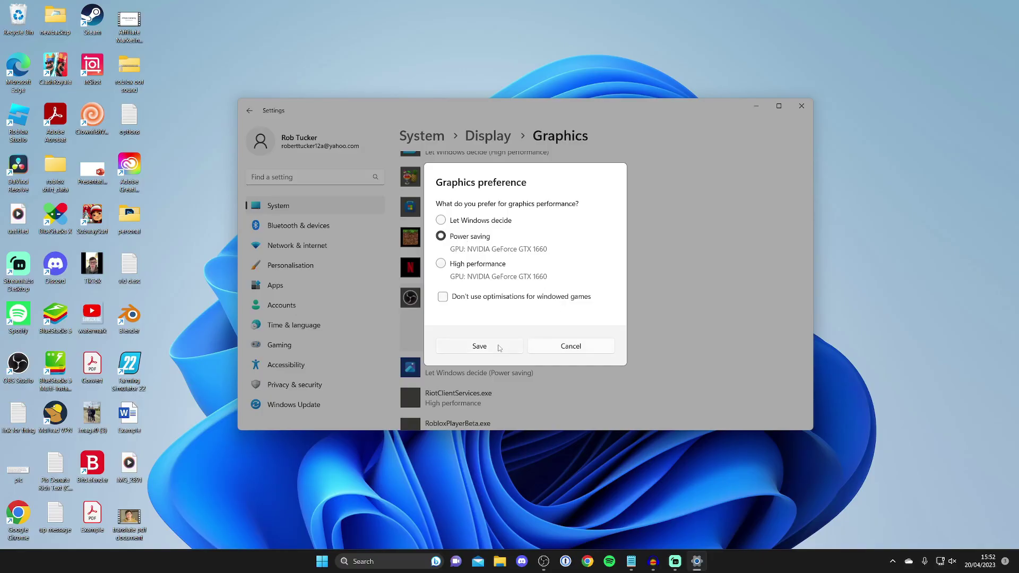
click(480, 346)
Step: Save High performance as OBS Studio's graphics preference, then bring OBS Studio forward
click(543, 561)
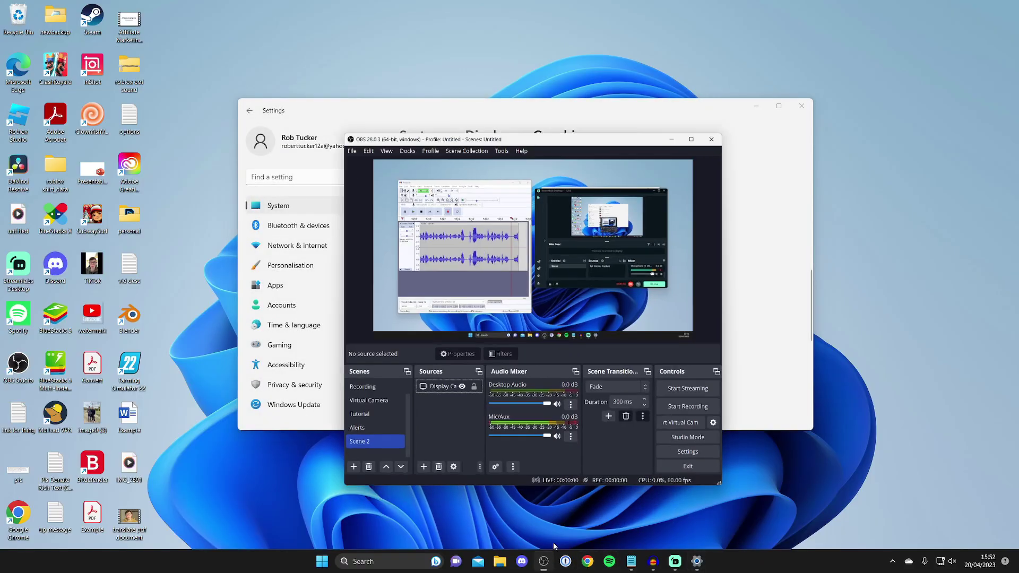
click(739, 74)
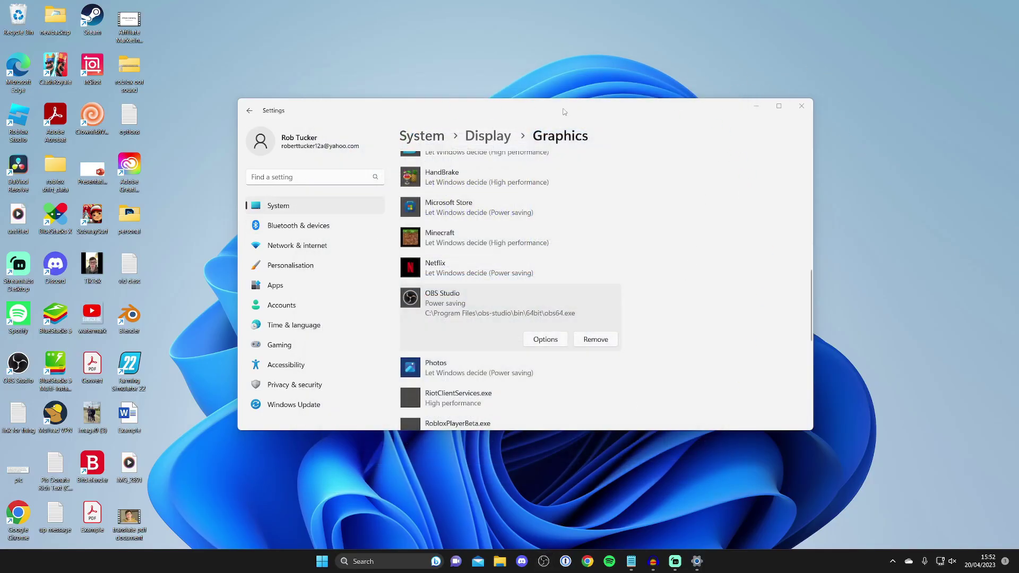
click(543, 344)
click(476, 271)
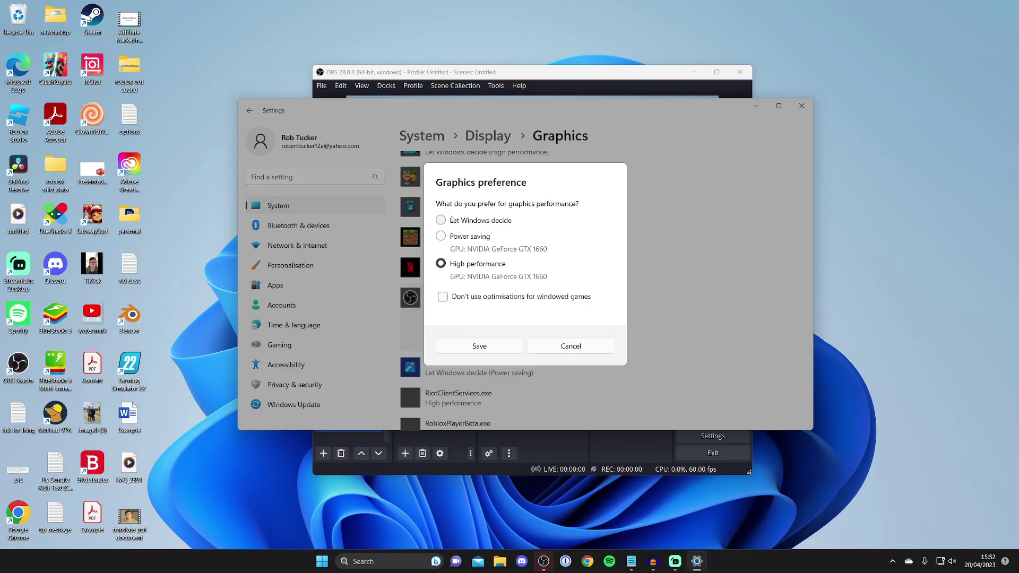
click(479, 346)
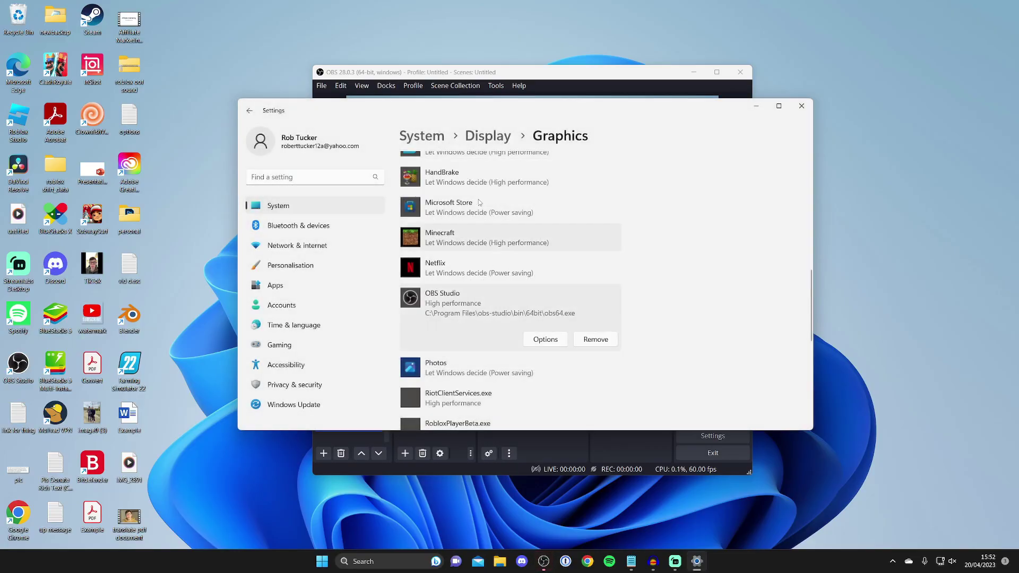
click(647, 79)
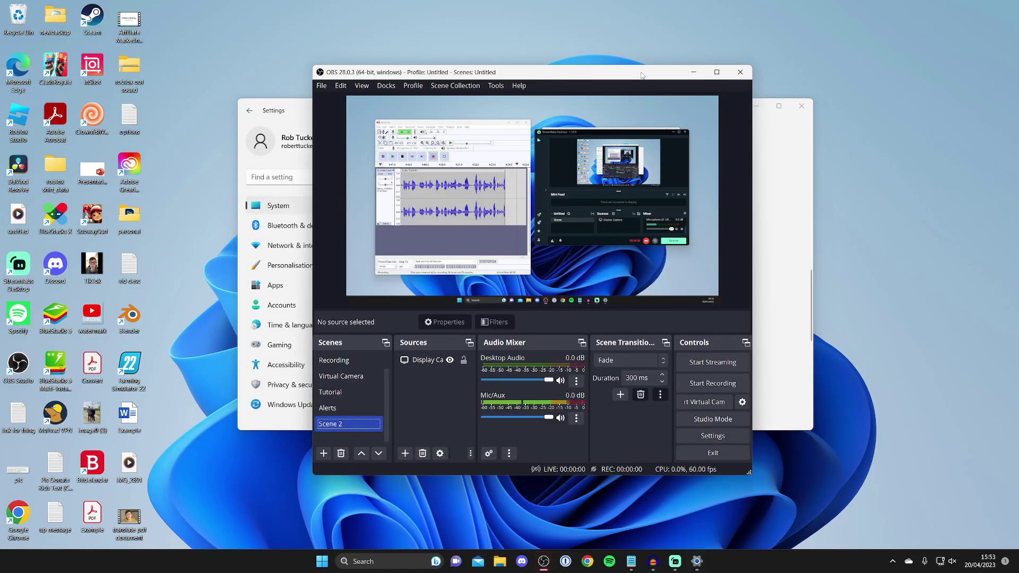
Step: Bring the Settings Graphics page forward and close the Settings window
click(737, 71)
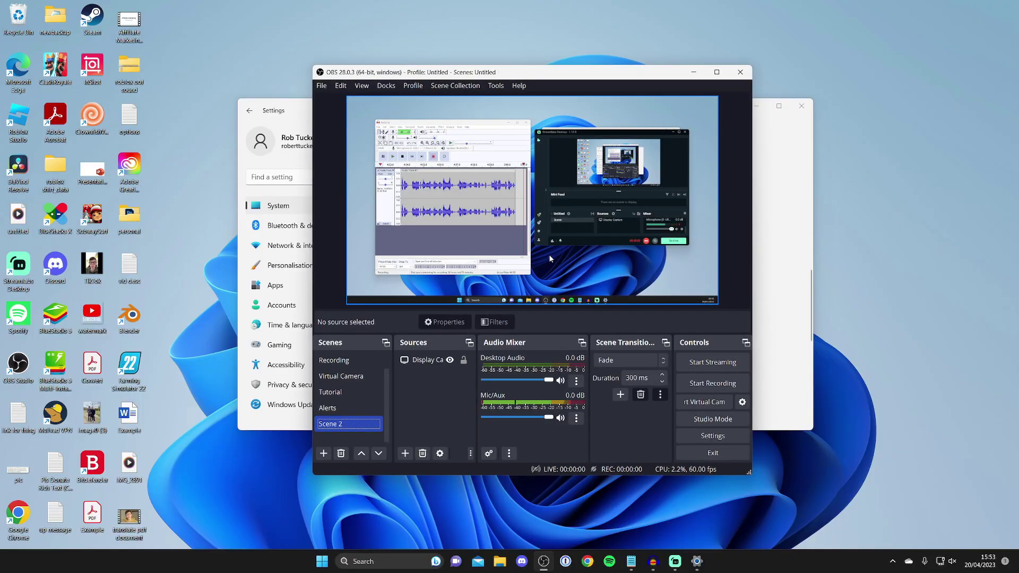
click(802, 107)
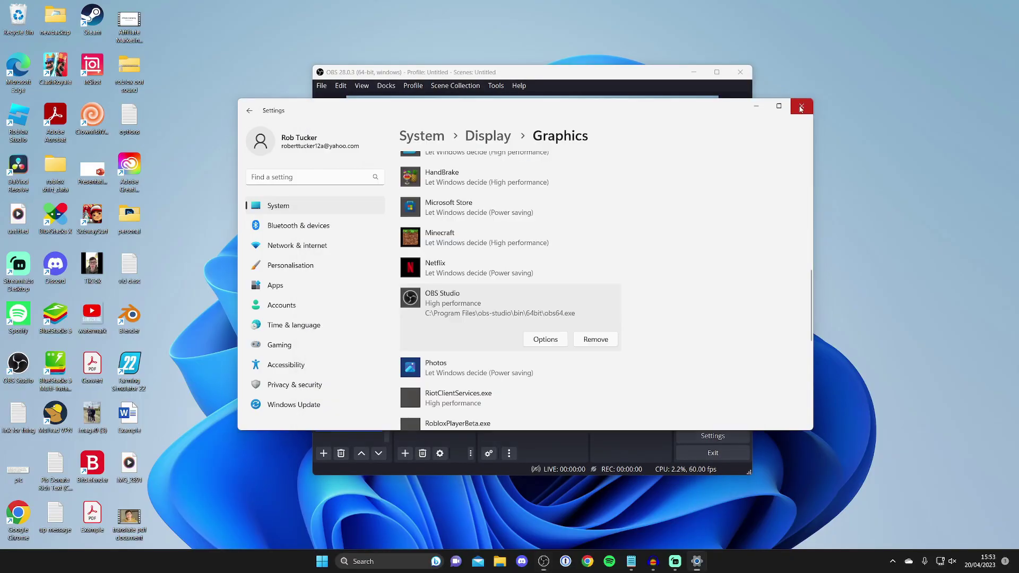